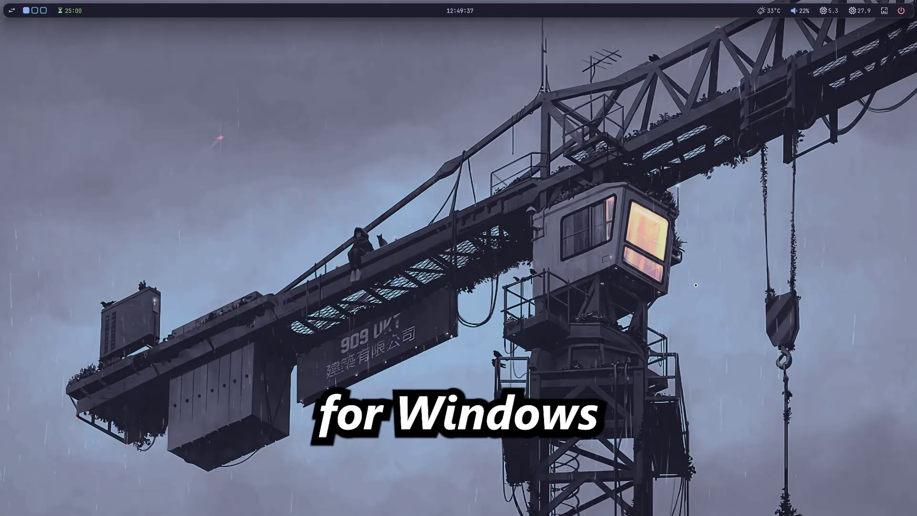
Open several tiled terminal windows in GlazeWM, closing the large left one.
key(alt+Return)
key(alt+Return)
key(alt+Return)
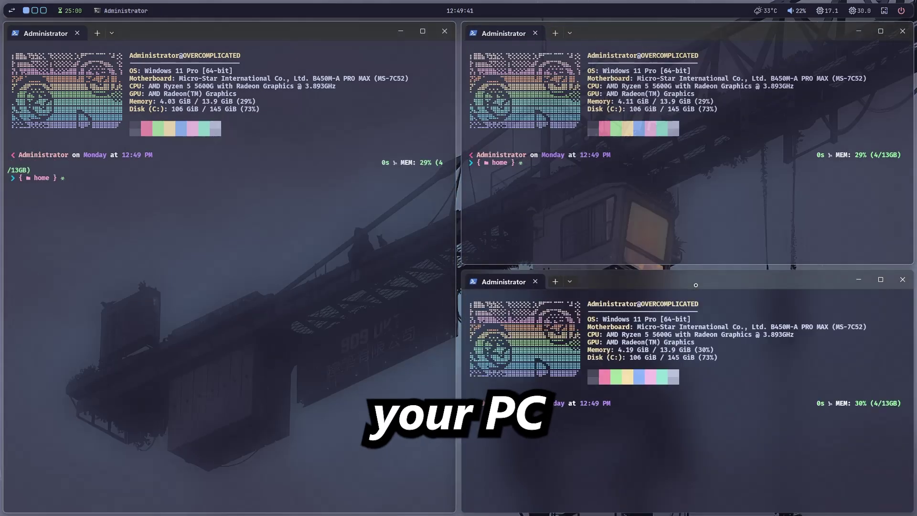
key(alt+Return)
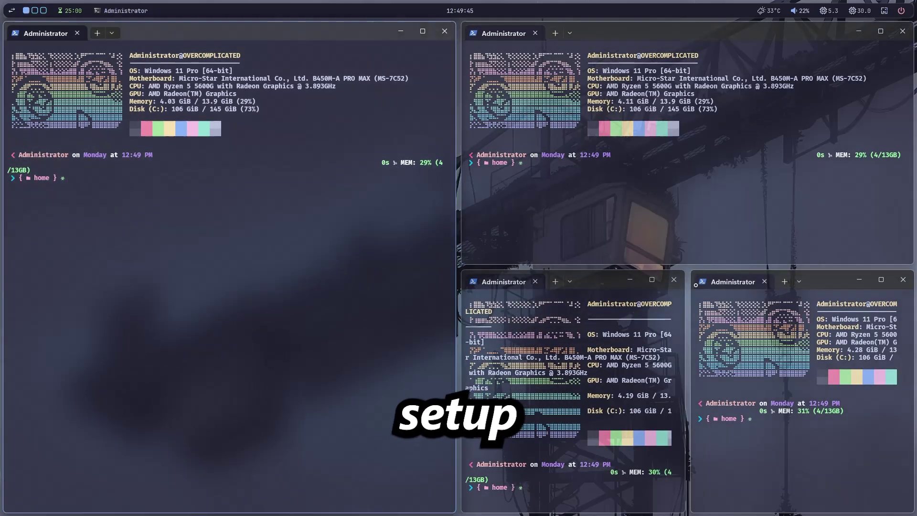
key(alt+shift+q)
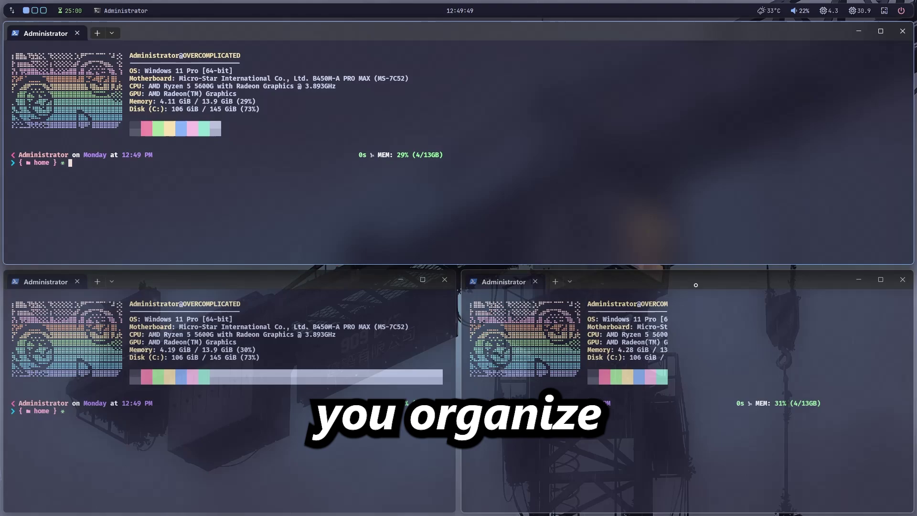
key(alt+Return)
key(alt+Return)
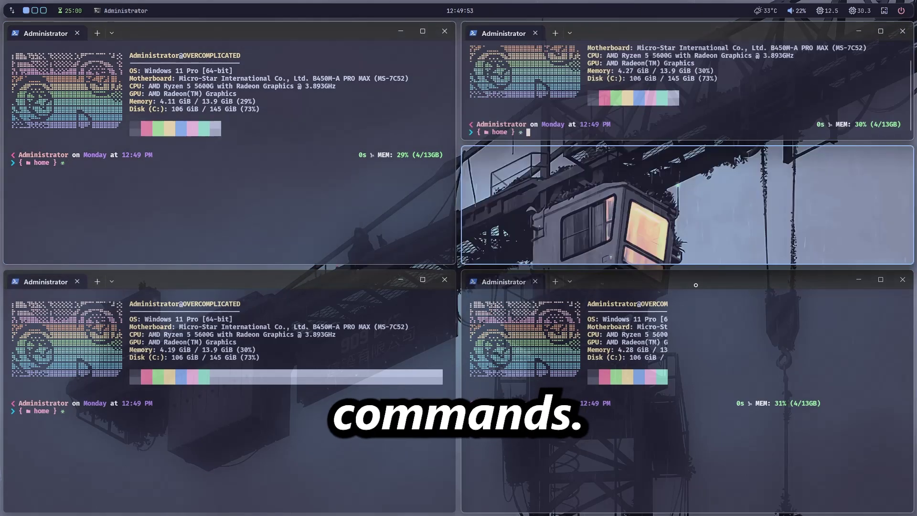
Launch File Explorer and Visual Studio Code from the app launcher into new tiles.
text(fil)
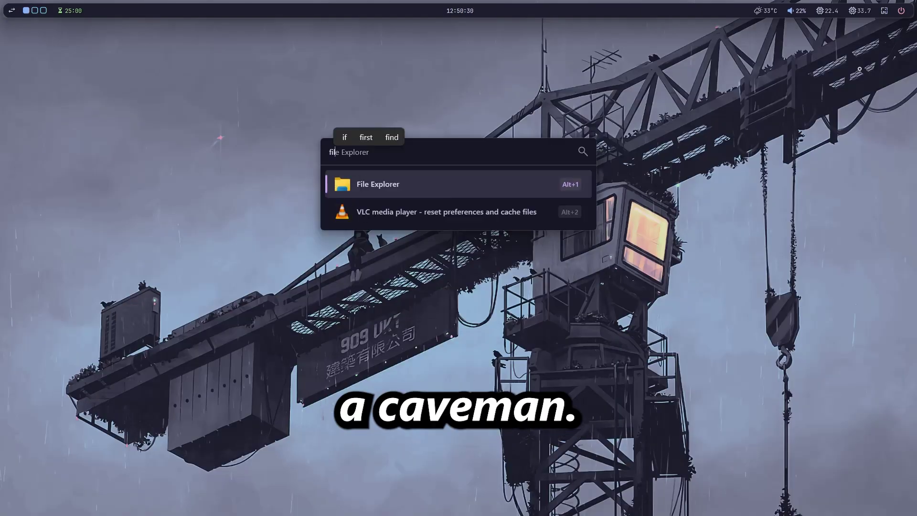
key(Return)
key(alt+space)
text(vs)
key(Return)
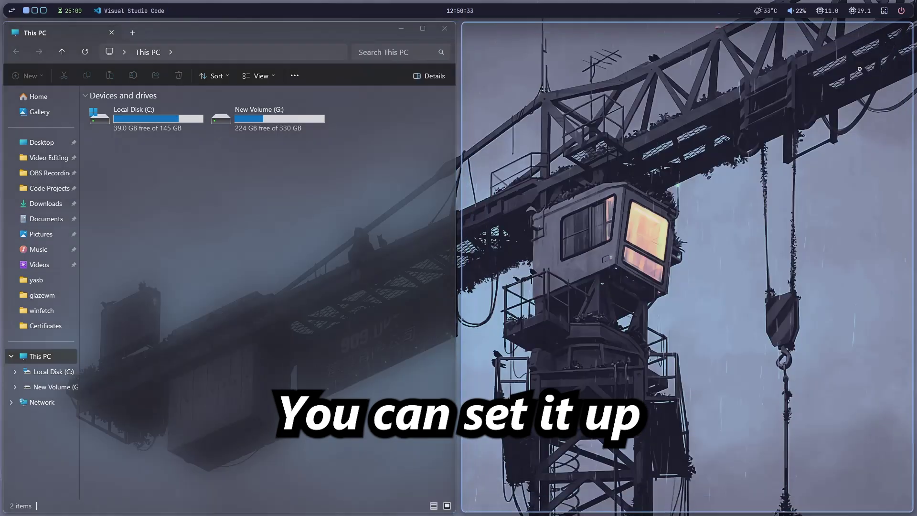
Open a winfetch terminal and arrange the windows into three columns with the editor on the left.
key(alt+space)
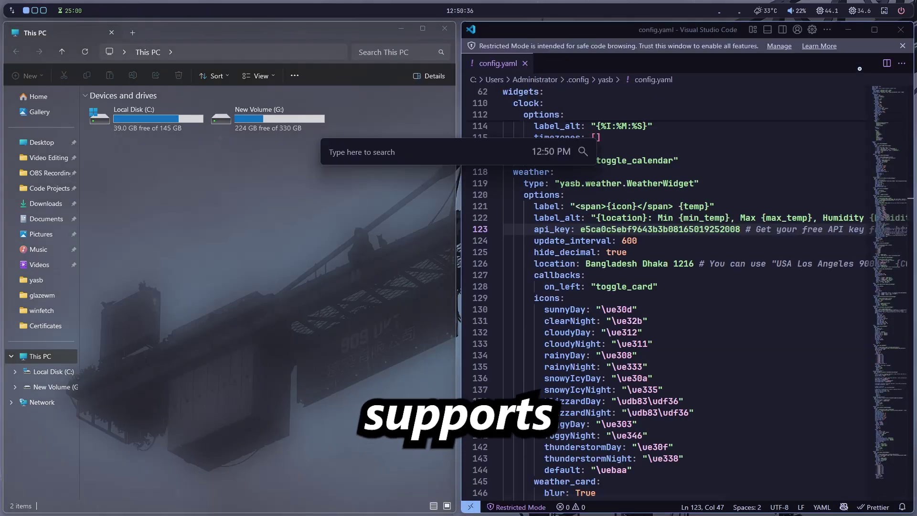
key(alt+Return)
key(alt+shift+h)
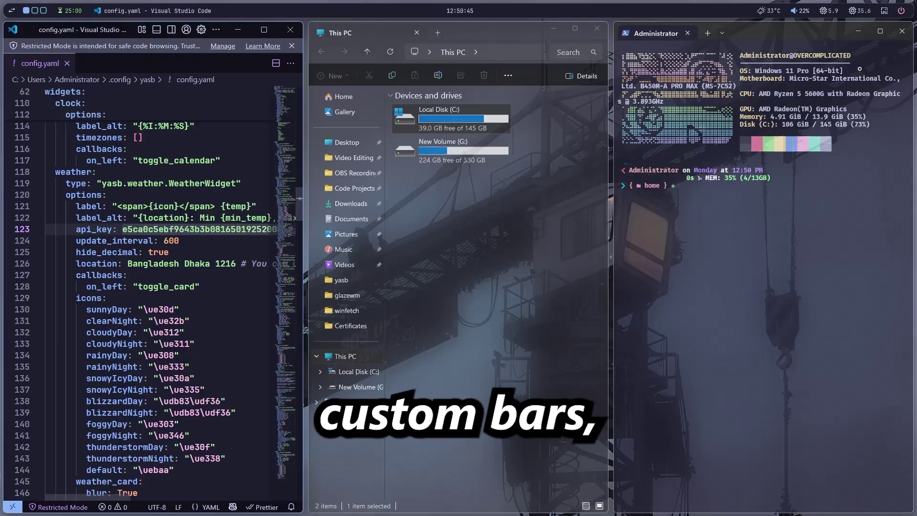
key(alt+shift+l)
key(alt+shift+l)
key(alt+shift+h)
key(alt+shift+h)
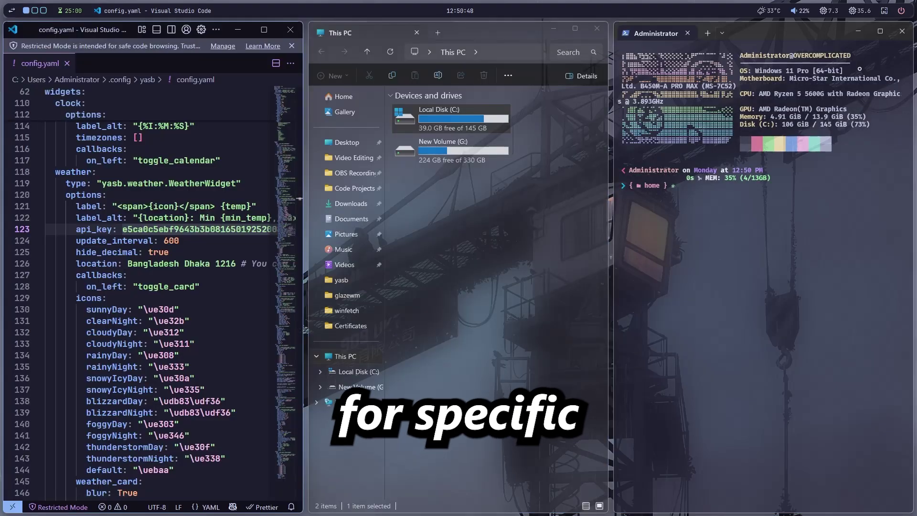
Move to line 124 of the config and stack File Explorer under the right-hand terminal.
key(Right)
key(Down)
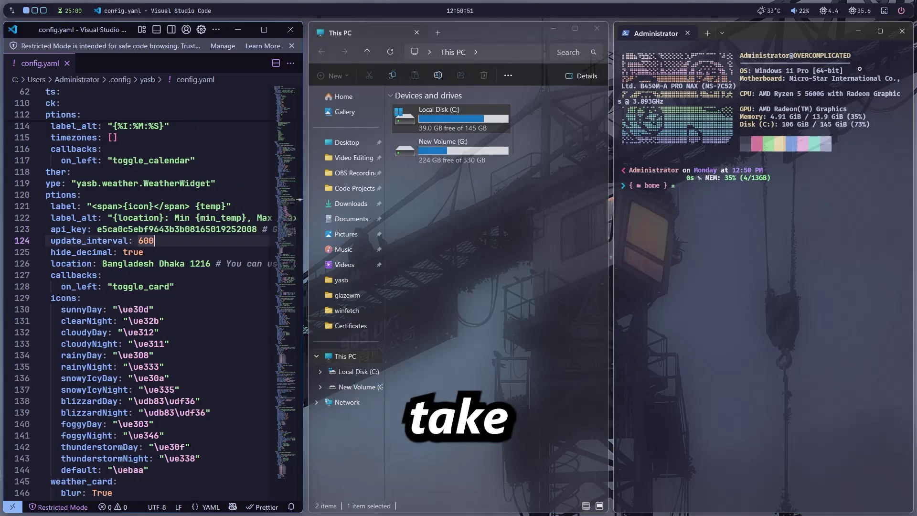
key(alt+l)
key(alt+shift+l)
key(alt+k)
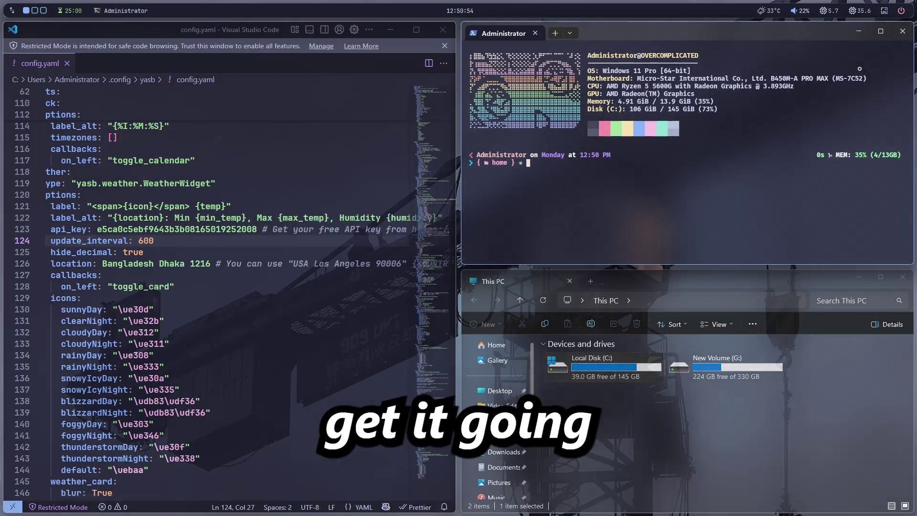
key(alt+j)
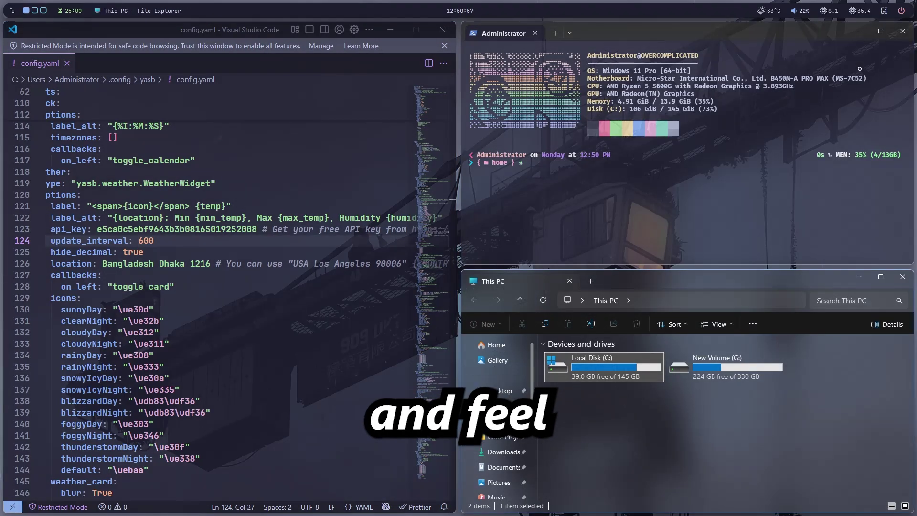
Make the editor fill the whole screen, then clear all windows off the desktop.
key(alt+h)
key(alt+f)
key(super+d)
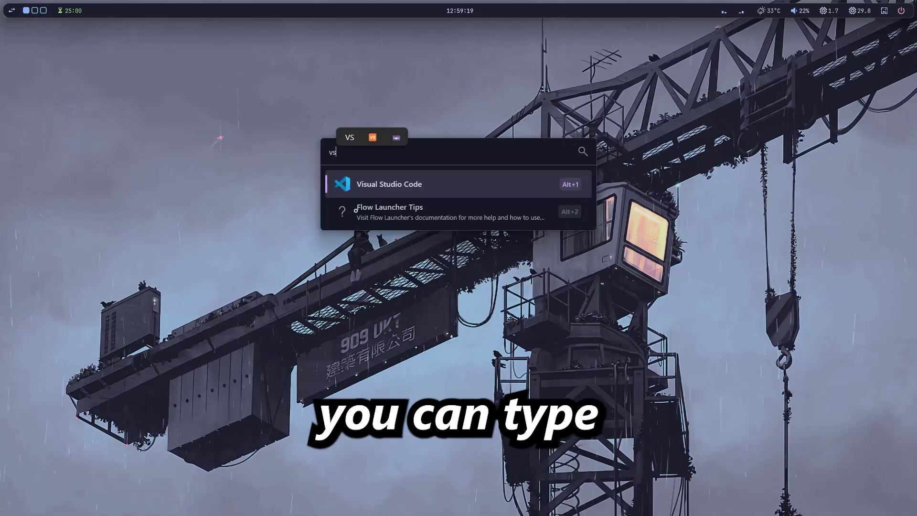
Open VS Code with the GlazeWM config, then run 'shutdown' from Flow Launcher.
key(Return)
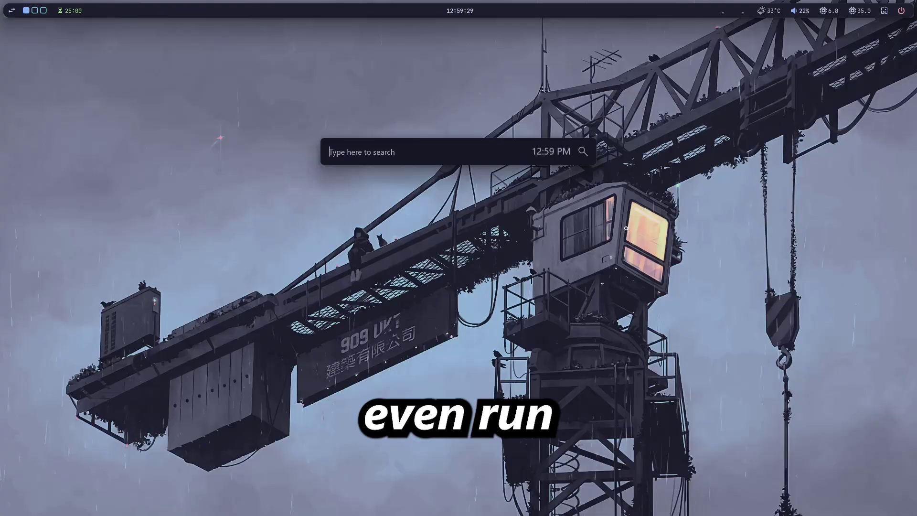
text(sh)
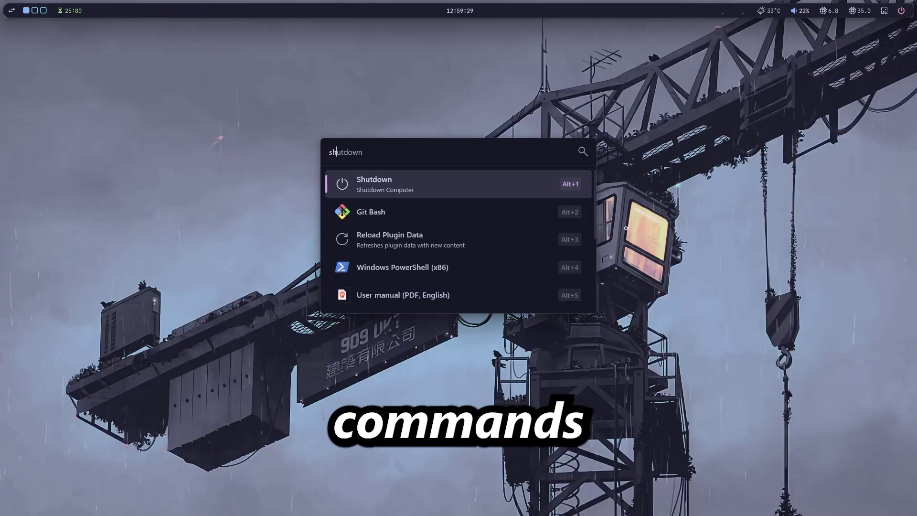
text(utdown)
key(Return)
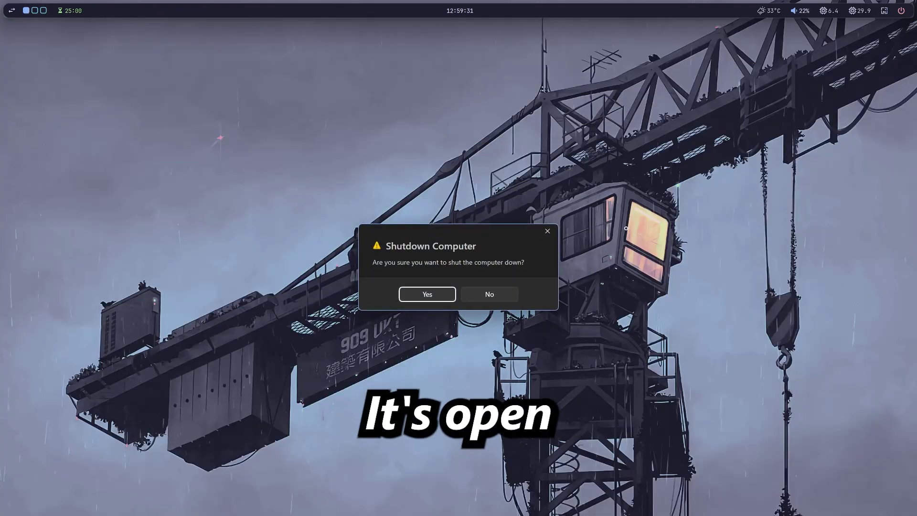
Decline the shutdown and switch Flow Launcher's Appearance theme to Blur White.
click(498, 294)
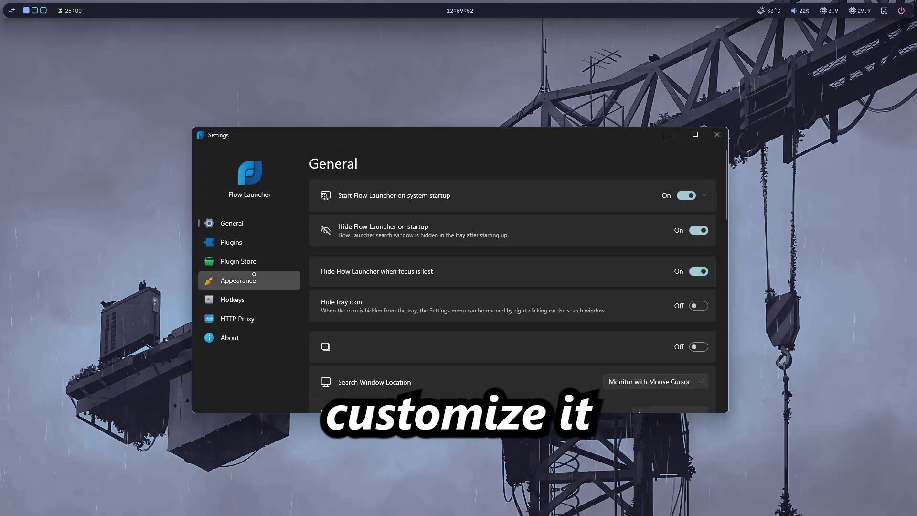
click(256, 278)
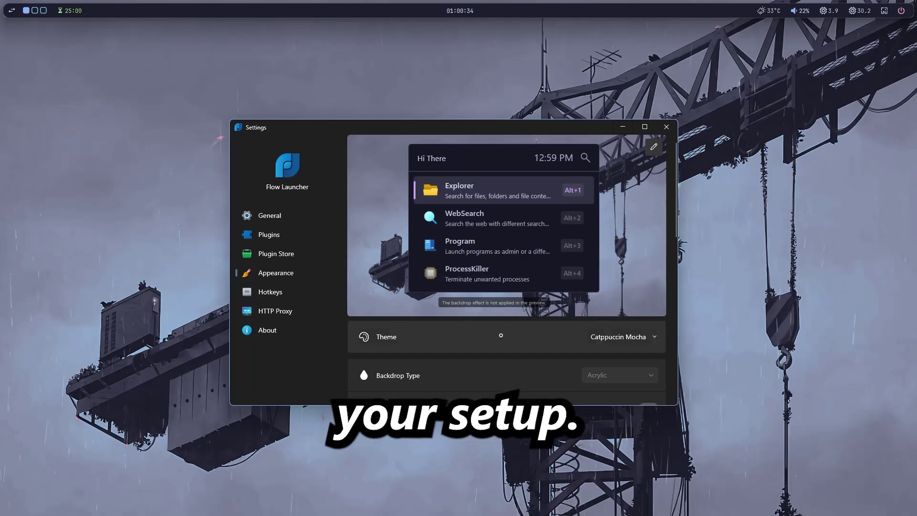
click(598, 338)
click(516, 370)
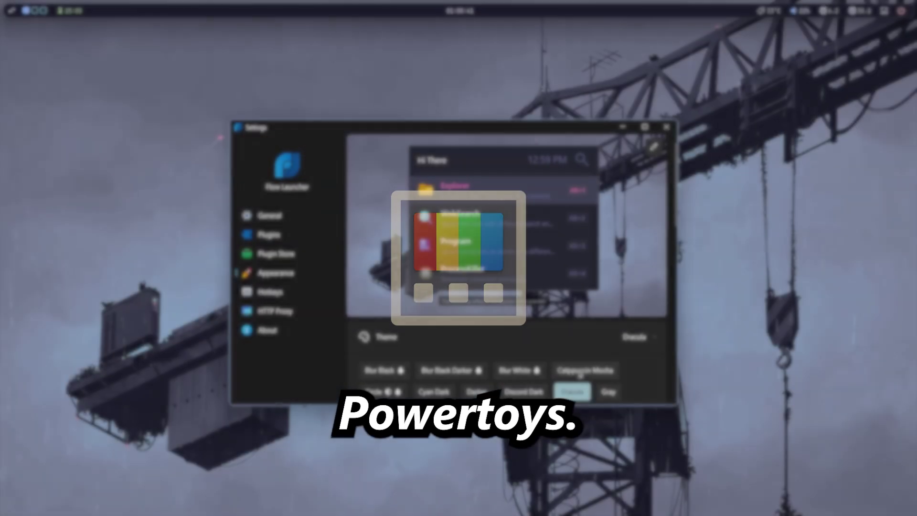
Open PowerToys Settings from the launcher and go to File Management > PowerRename.
text(power)
key(Return)
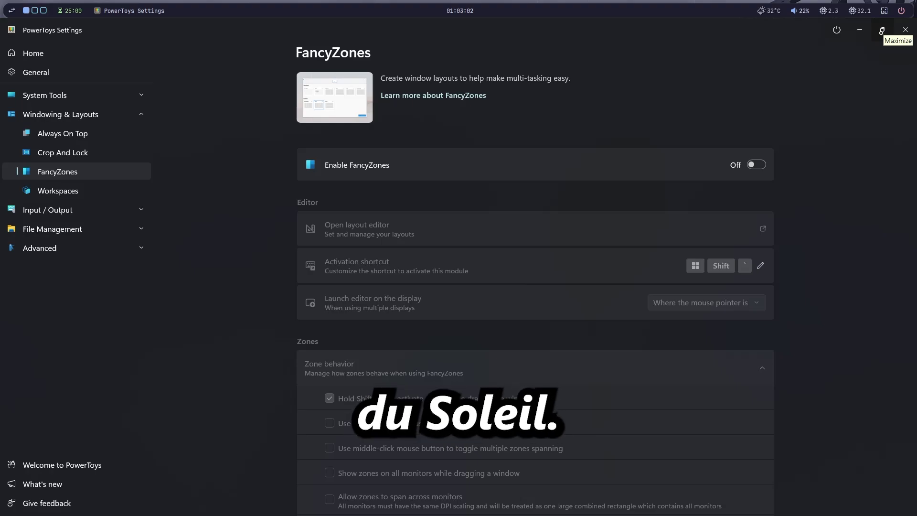
click(117, 229)
click(96, 267)
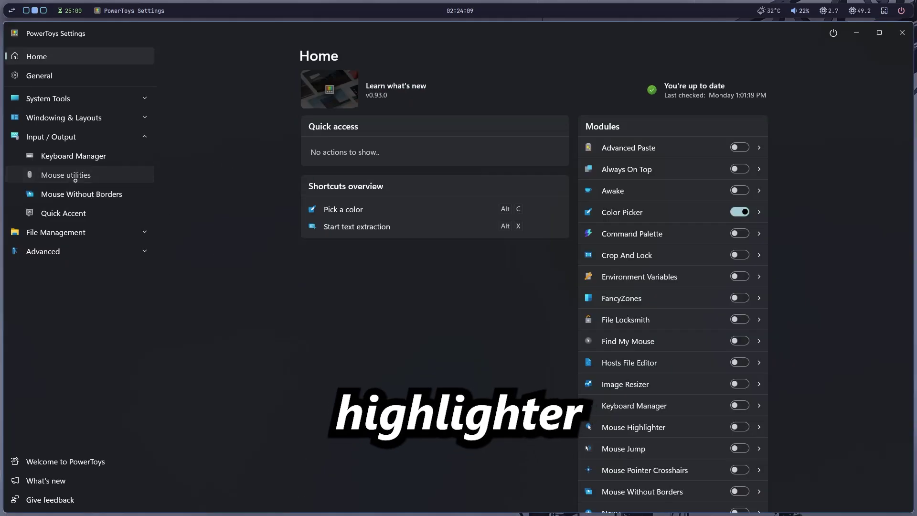
Turn on Find My Mouse in Mouse utilities and summon its spotlight twice with Ctrl.
click(75, 178)
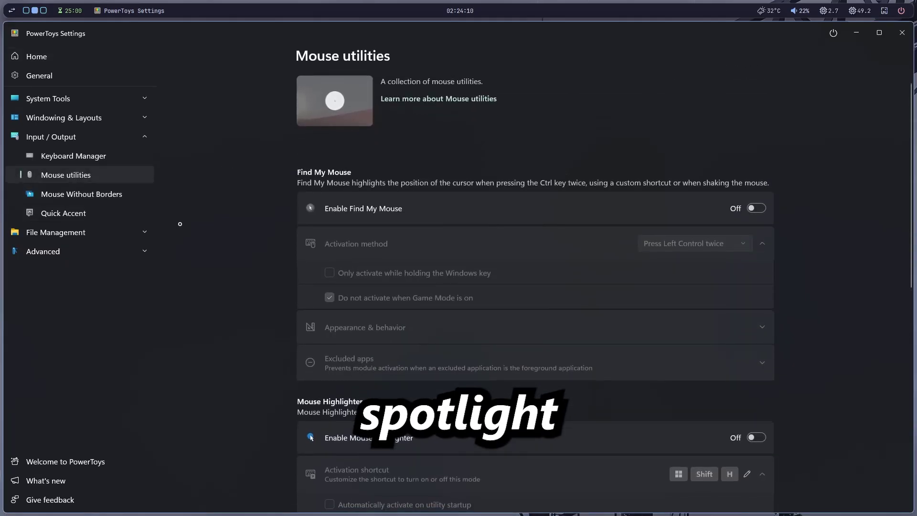
click(756, 208)
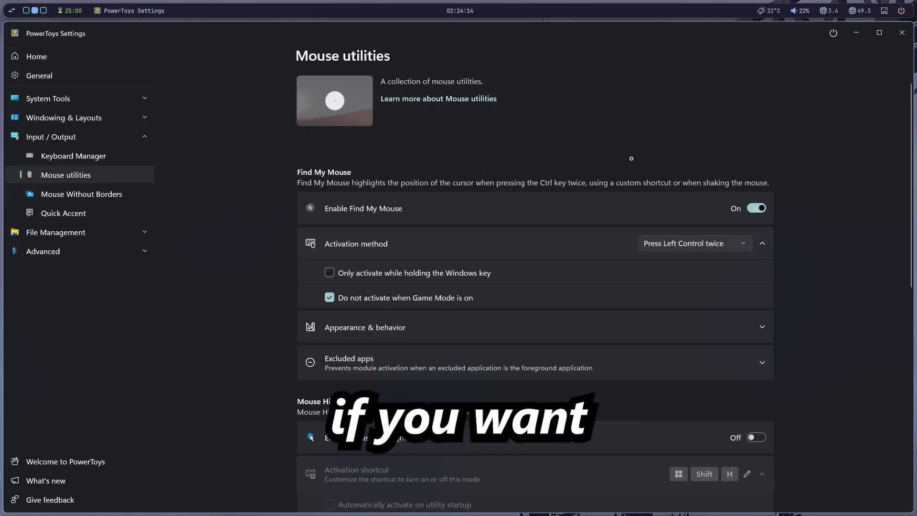
key(ctrl)
key(ctrl)
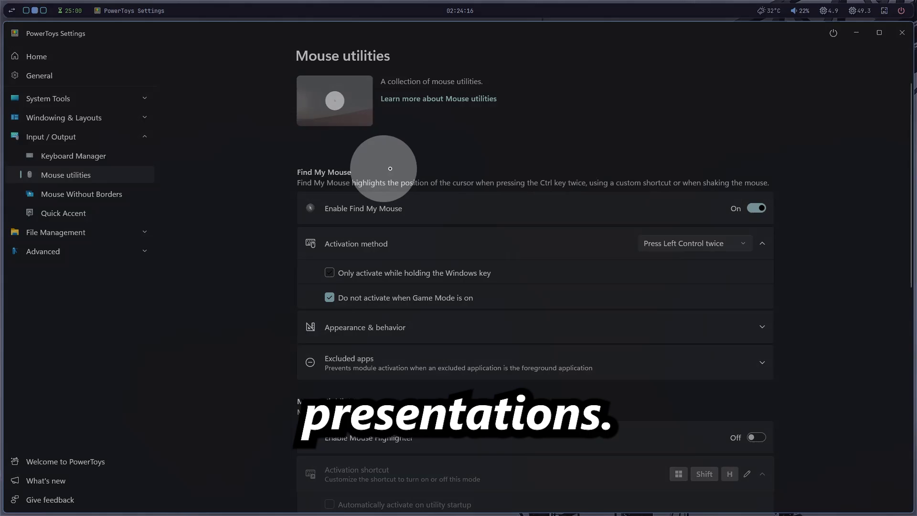
click(583, 193)
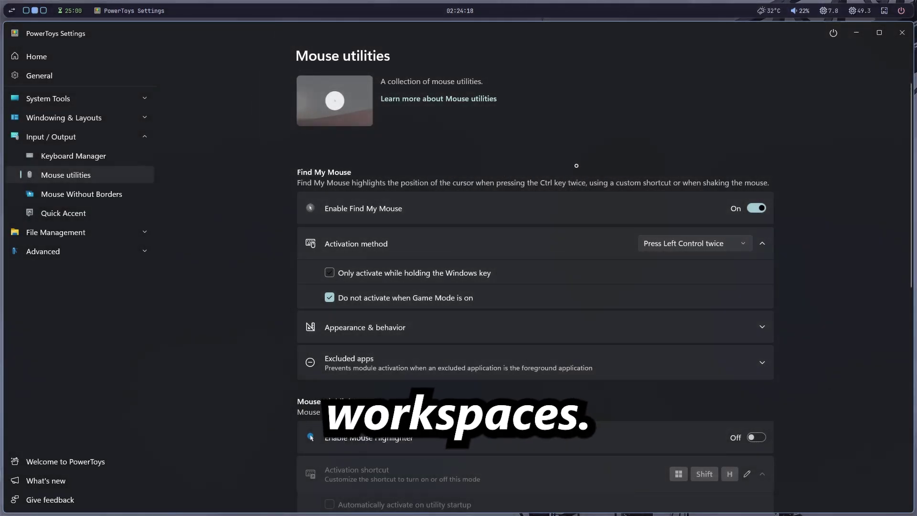
key(ctrl)
key(ctrl)
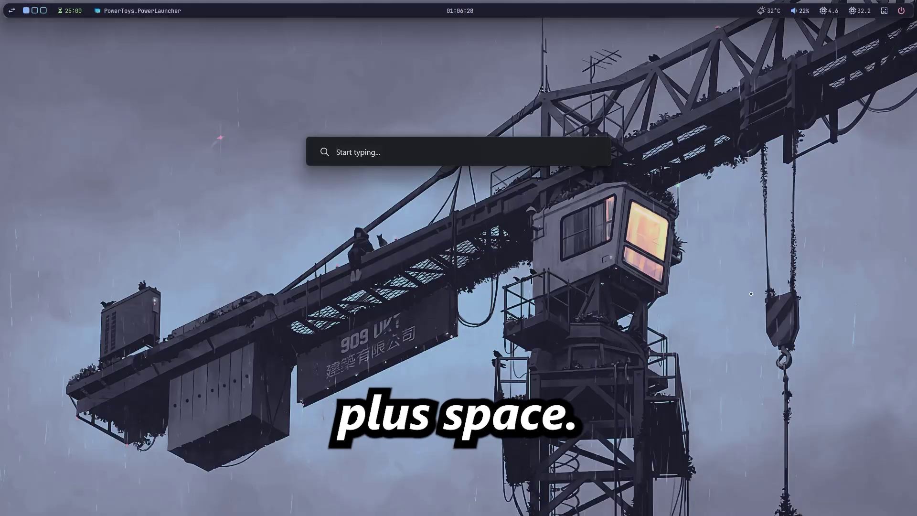
Search 'vis' in PowerToys Run to match Visual Studio Code, then empty the search box.
text(vis)
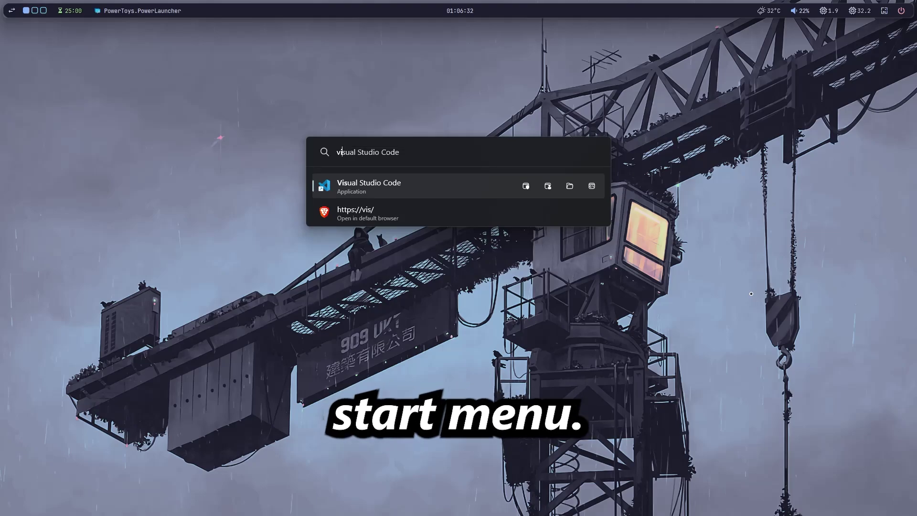
key(BackSpace)
key(BackSpace)
key(BackSpace)
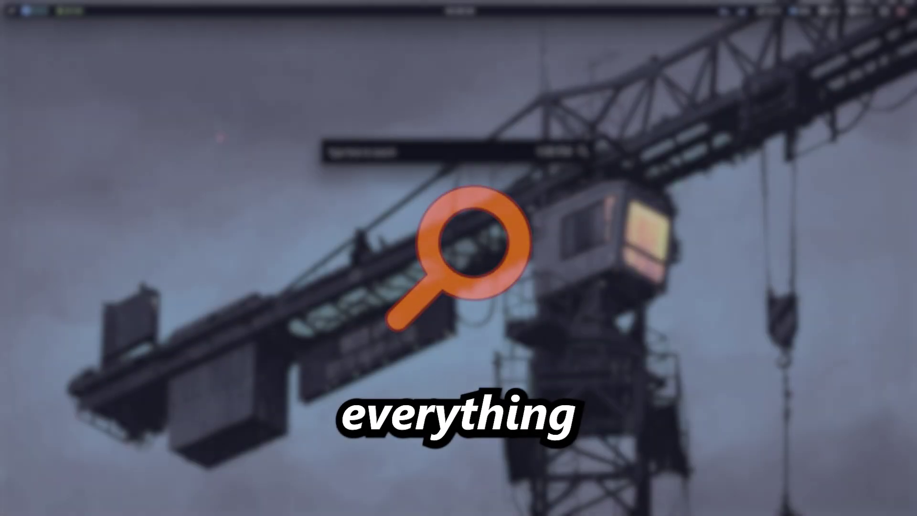
Launch Everything and try searches for adobe, system32 and blackma, clearing each one.
key(Return)
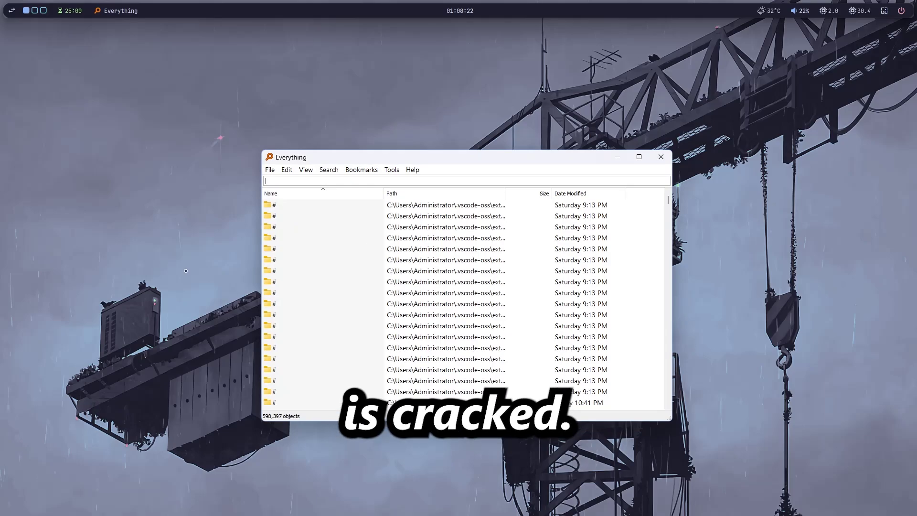
text(adobe)
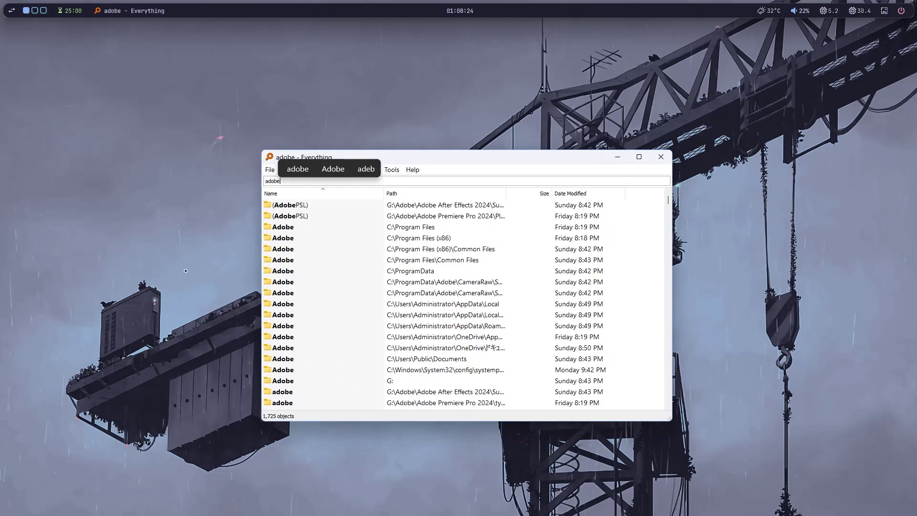
key(BackSpace)
key(BackSpace)
key(BackSpace)
key(BackSpace)
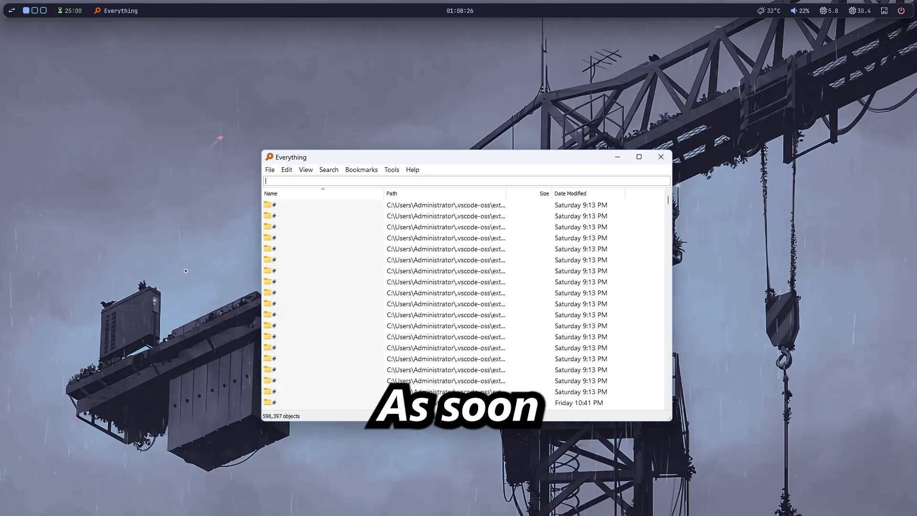
text(syst)
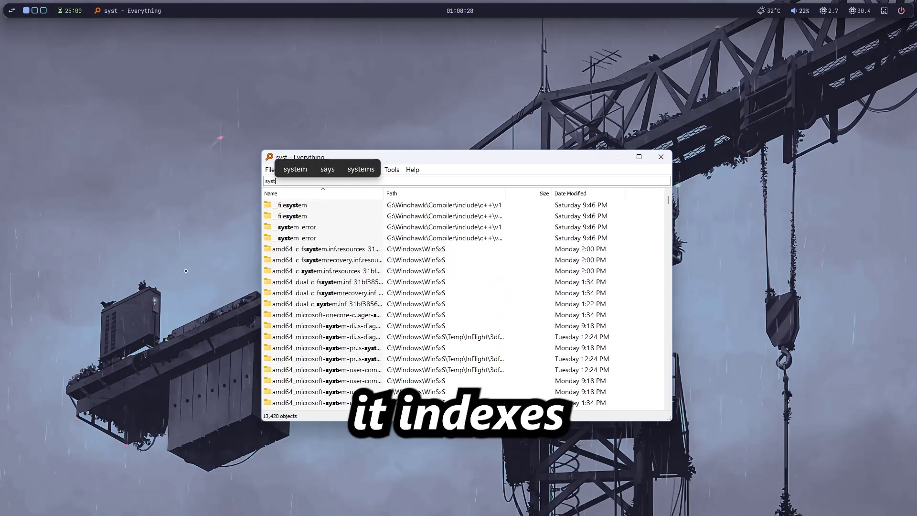
text(em32)
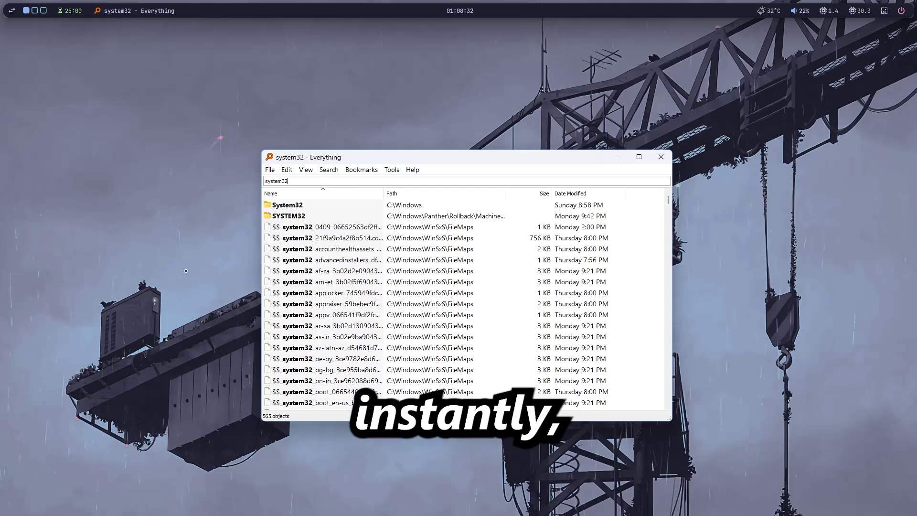
key(BackSpace)
key(BackSpace)
key(BackSpace)
key(BackSpace)
key(BackSpace)
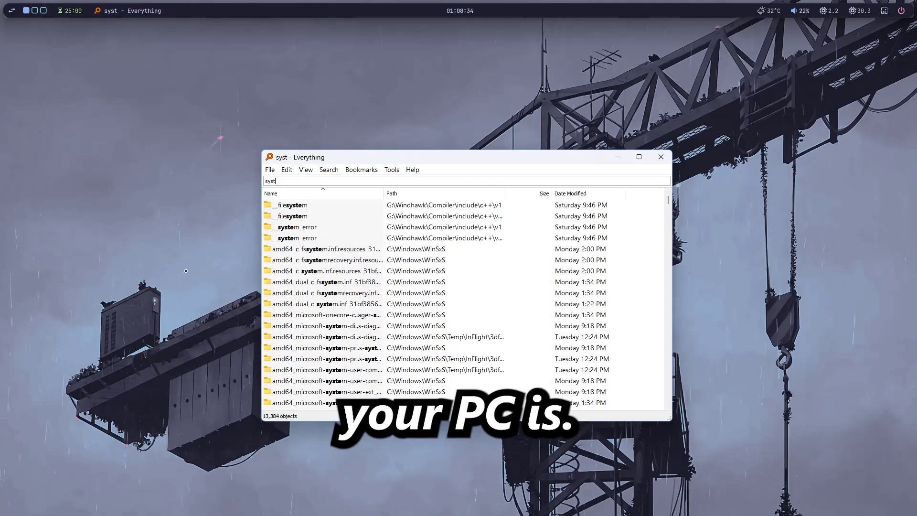
key(BackSpace)
key(BackSpace)
key(BackSpace)
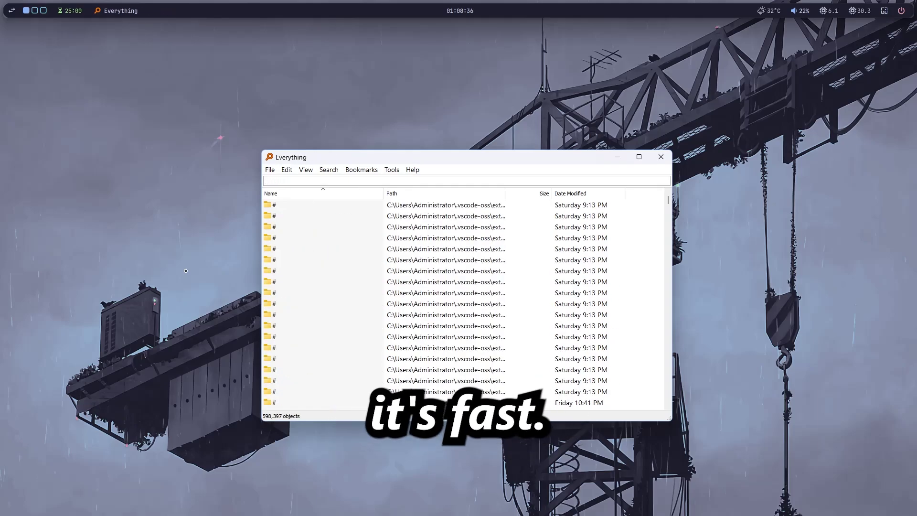
text(black)
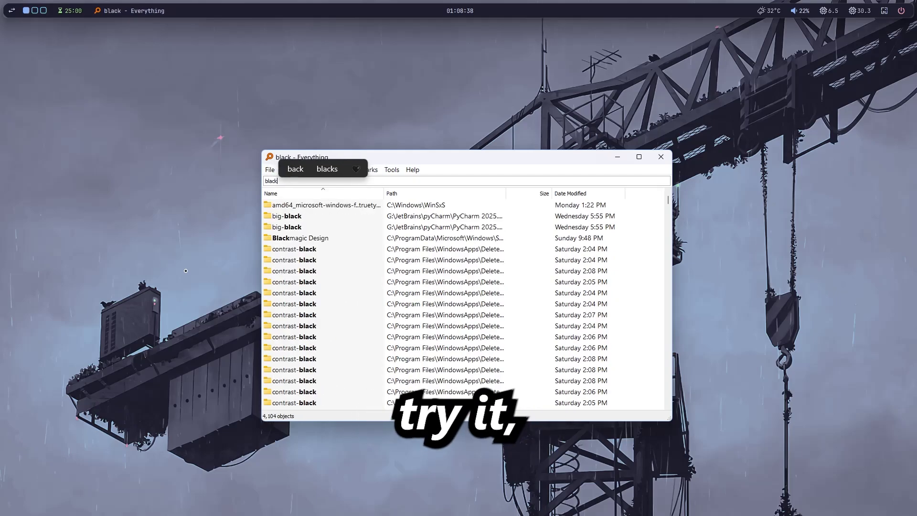
text(ma)
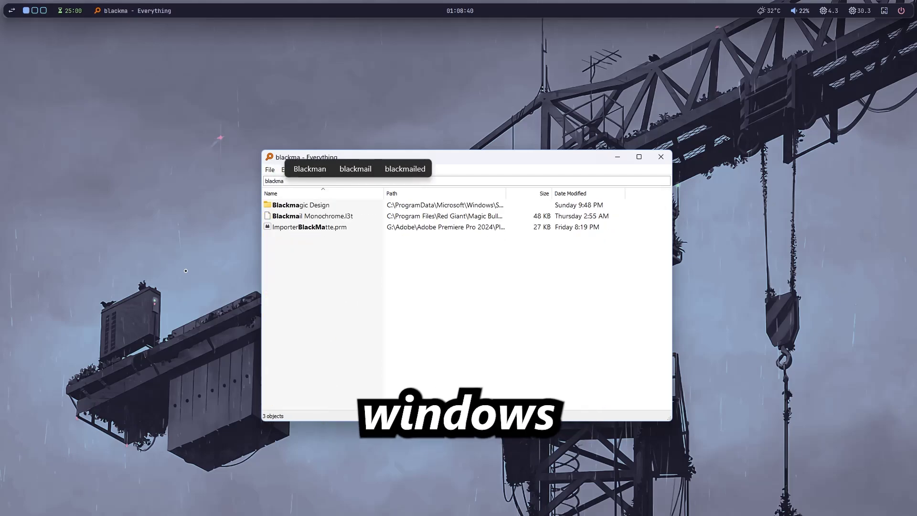
key(BackSpace)
key(BackSpace)
key(BackSpace)
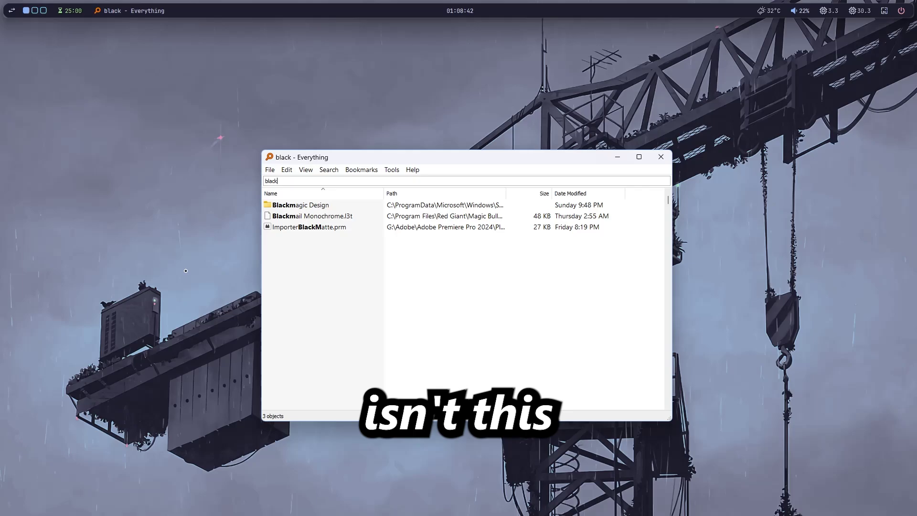
key(BackSpace)
key(BackSpace)
key(BackSpace)
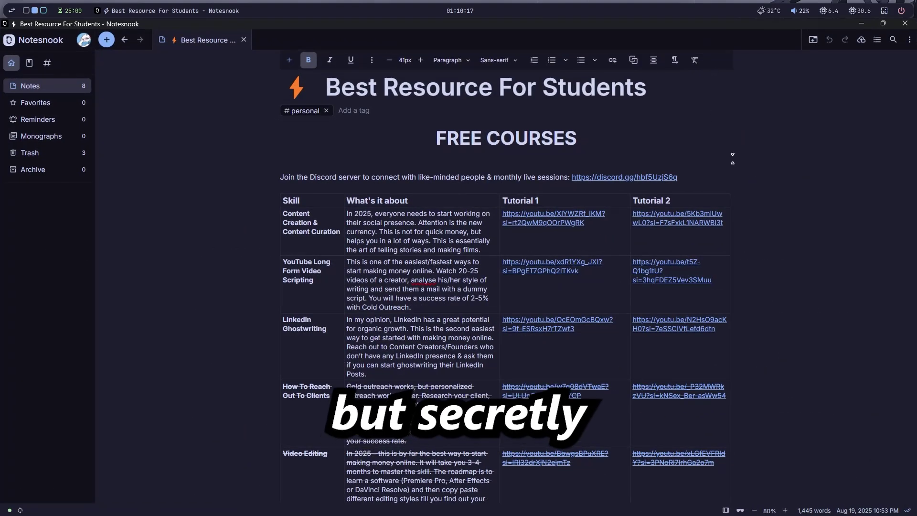
Scroll through the note's course and BOOKS tables, then back to the top.
scroll(507, 286, down, 10)
scroll(506, 287, down, 3)
scroll(506, 287, down, 2)
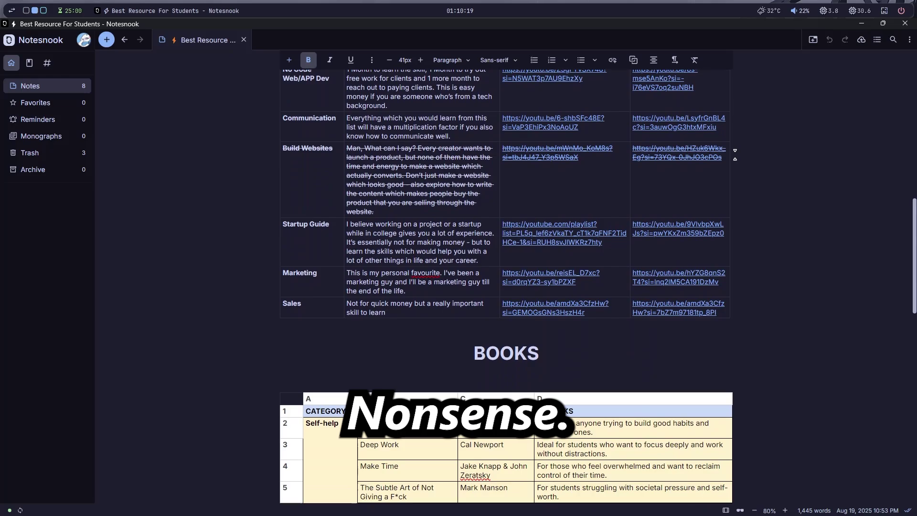
scroll(506, 287, down, 3)
scroll(507, 286, up, 5)
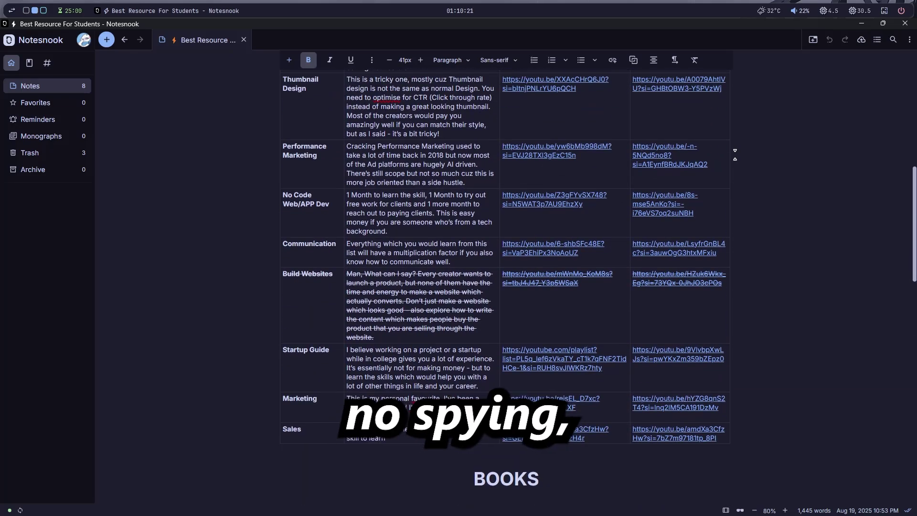
scroll(507, 287, down, 15)
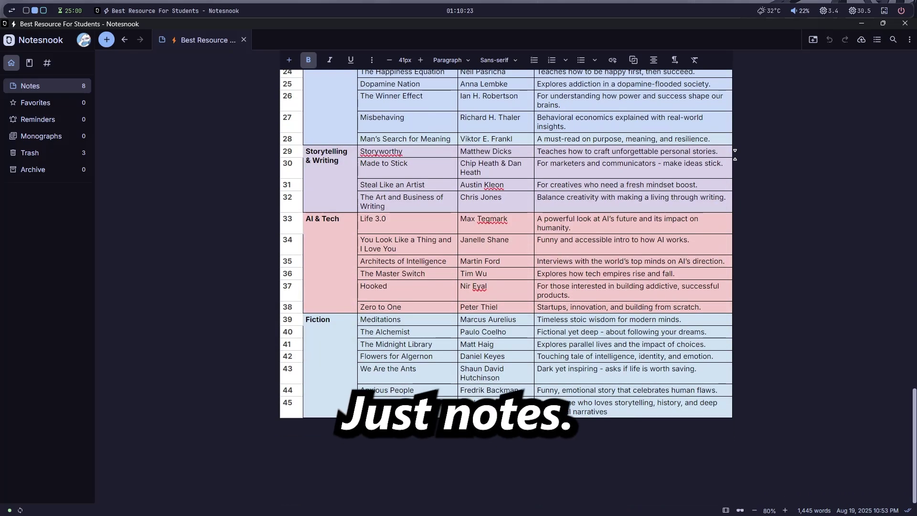
scroll(506, 286, up, 3)
scroll(506, 287, down, 2)
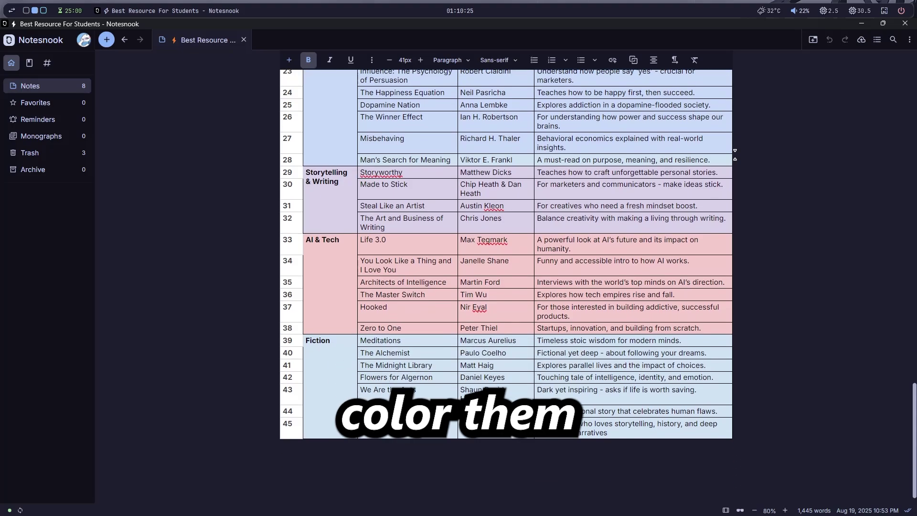
scroll(506, 286, up, 15)
scroll(507, 287, up, 5)
scroll(506, 287, up, 1)
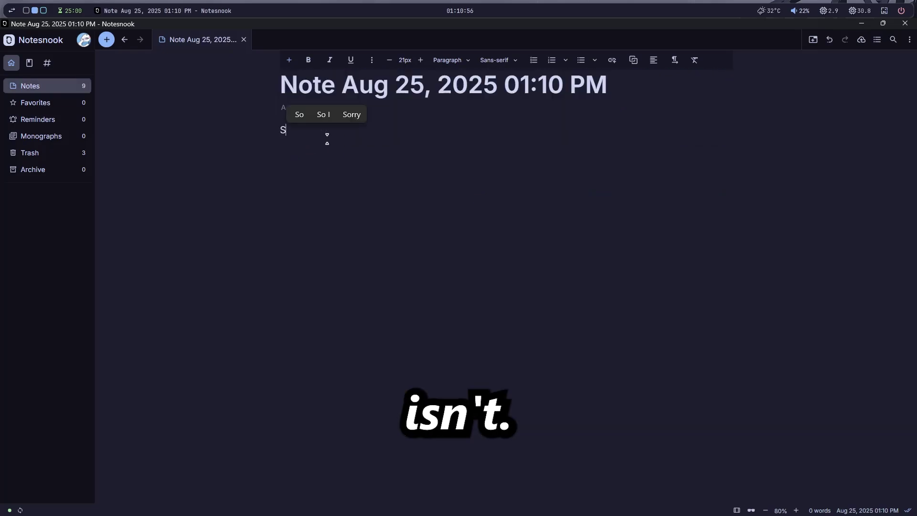
Type 'Shreak Is better than Thanos' into the new note's body.
text(hreak)
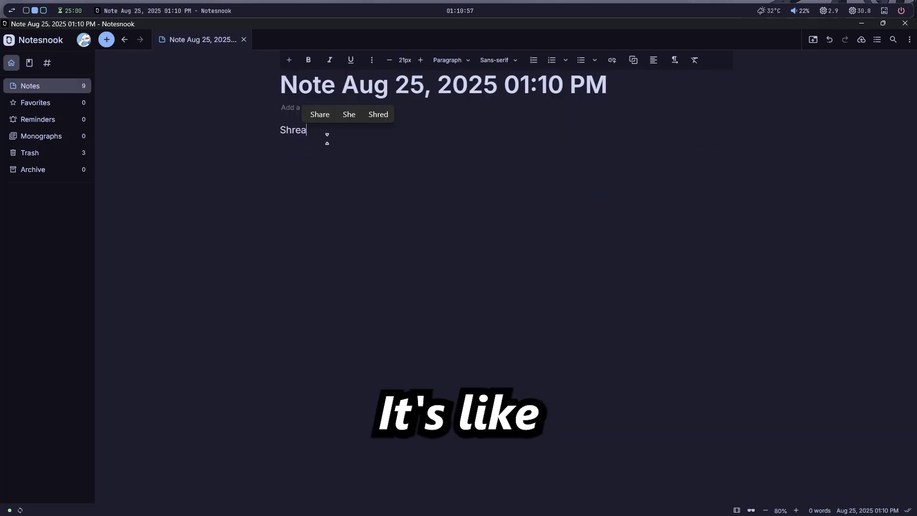
text( Is better th)
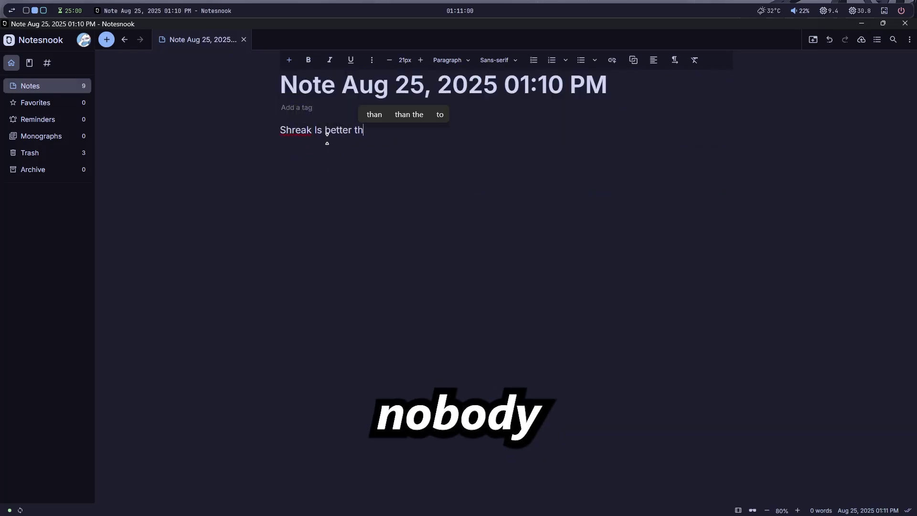
text(an Thano)
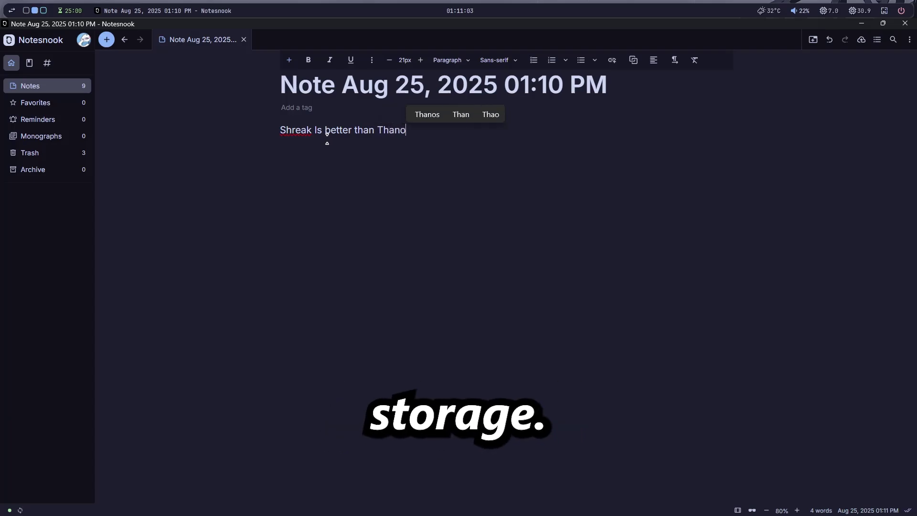